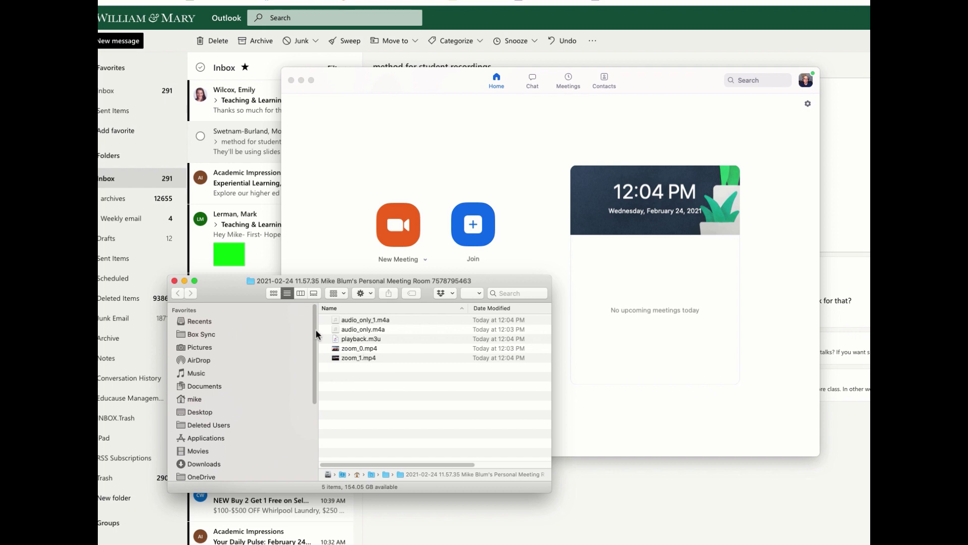
Move the Finder window higher and select zoom_1.mp4 in the recording folder.
drag(505, 288, 631, 170)
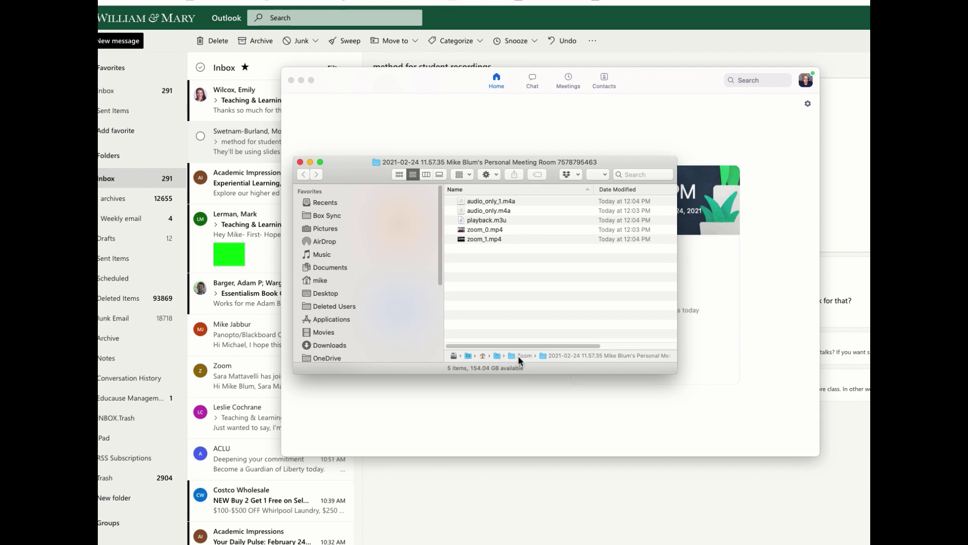
click(493, 240)
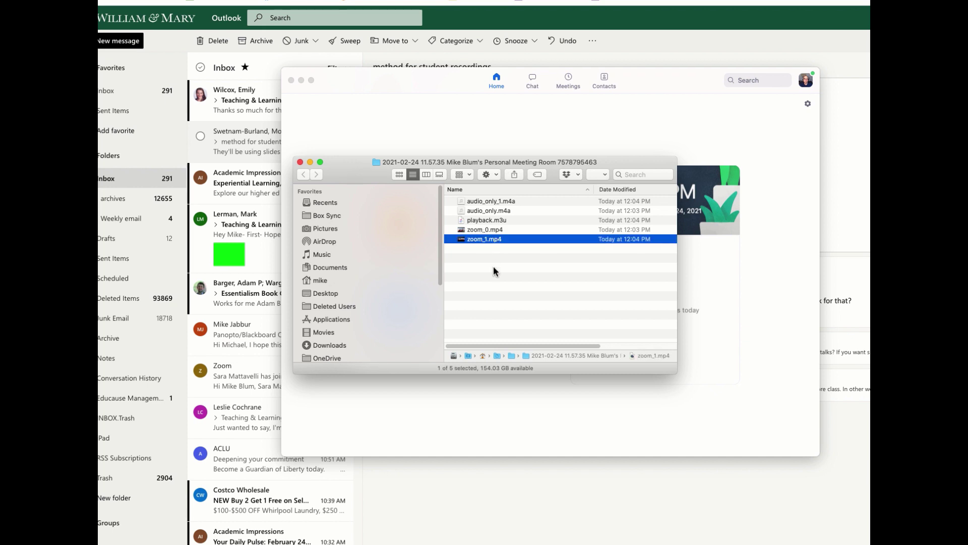
Quick Look zoom_1.mp4 to watch the interview recording, then close the preview.
key(space)
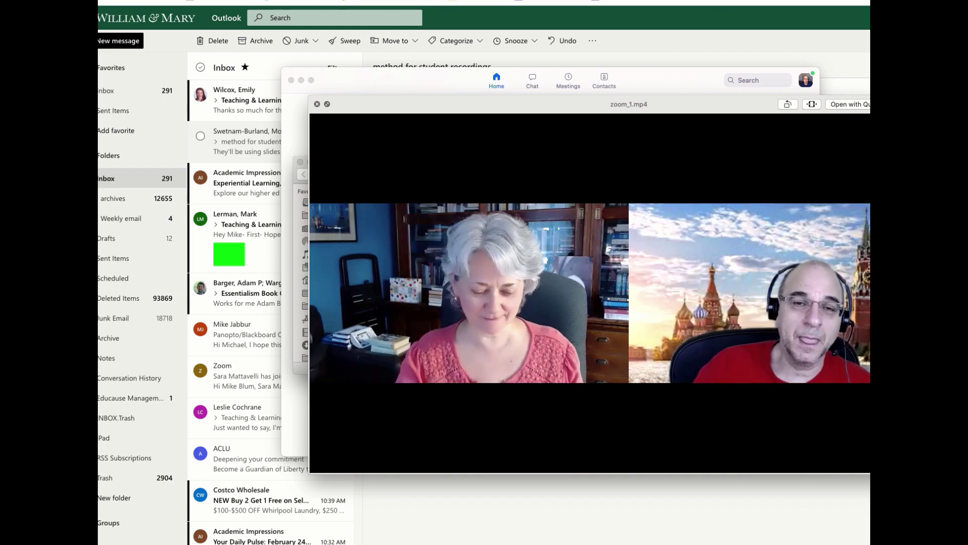
key(space)
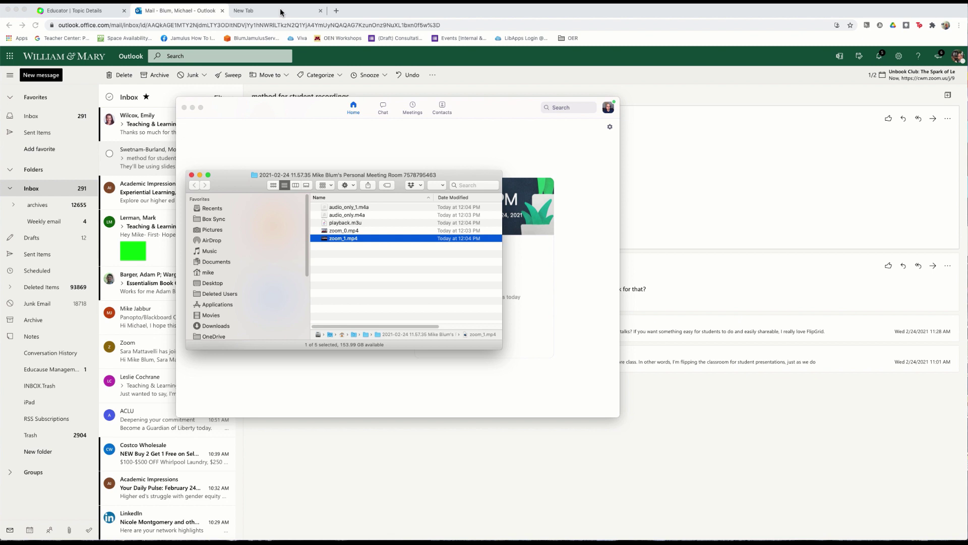
Load YouTube in the empty new browser tab by typing 'yo' in the address bar.
click(281, 12)
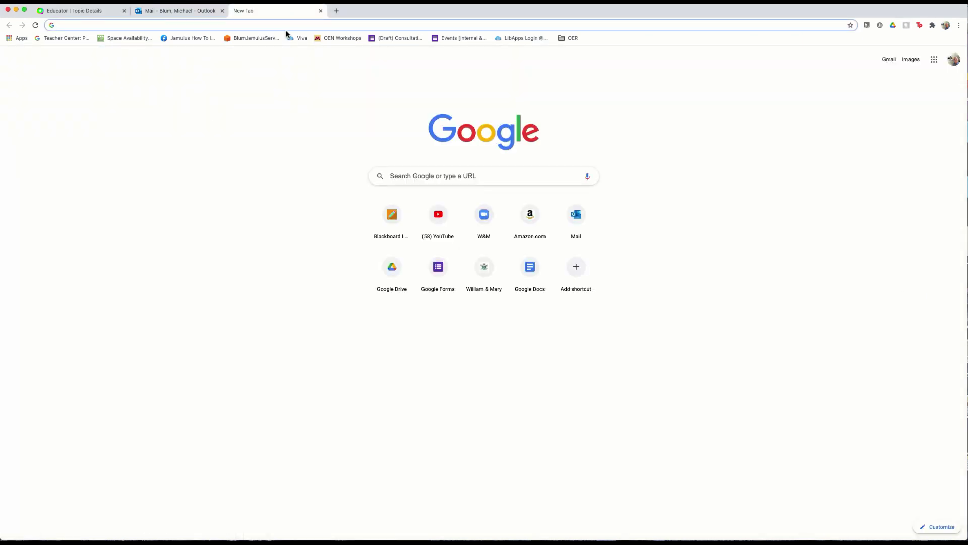
click(289, 26)
text(yo)
key(Return)
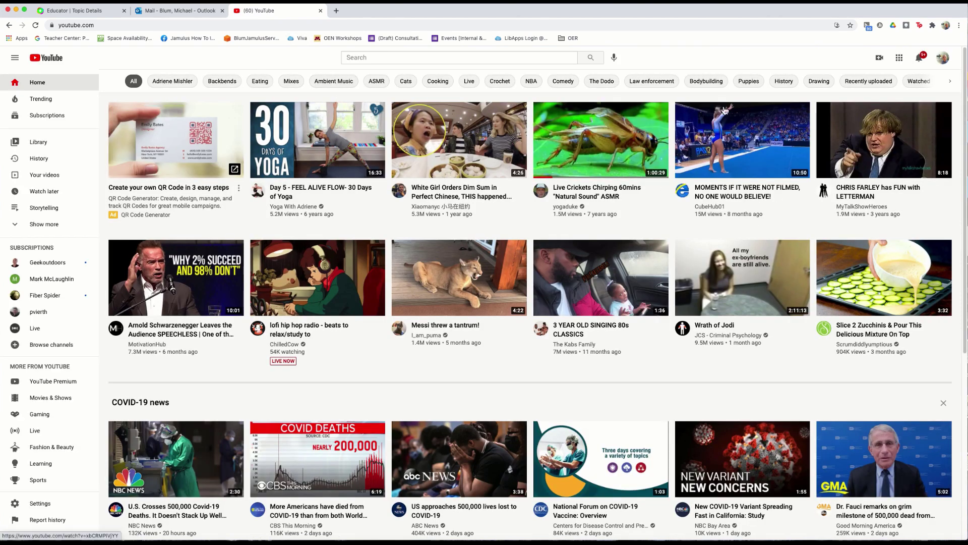
Check the available YouTube accounts under Switch account, then dismiss the list.
click(943, 59)
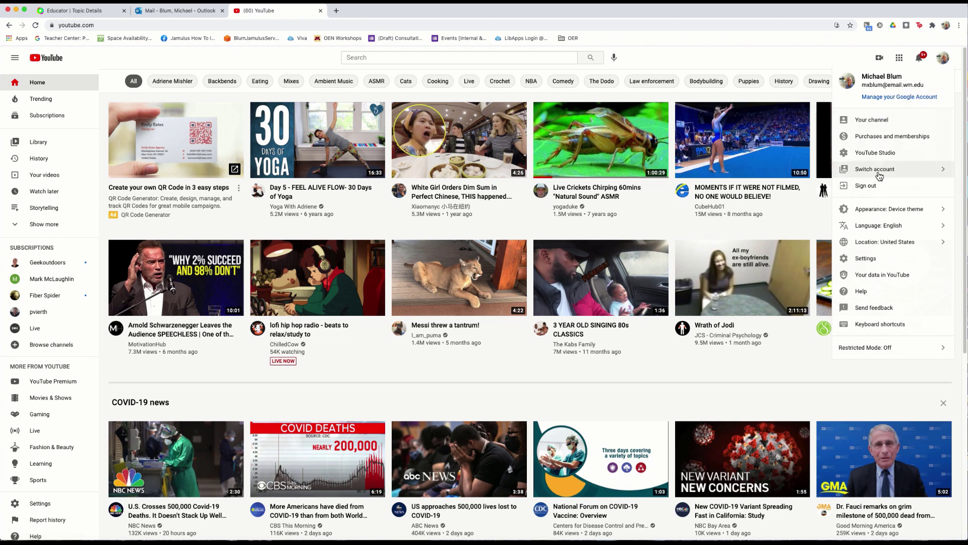
click(879, 176)
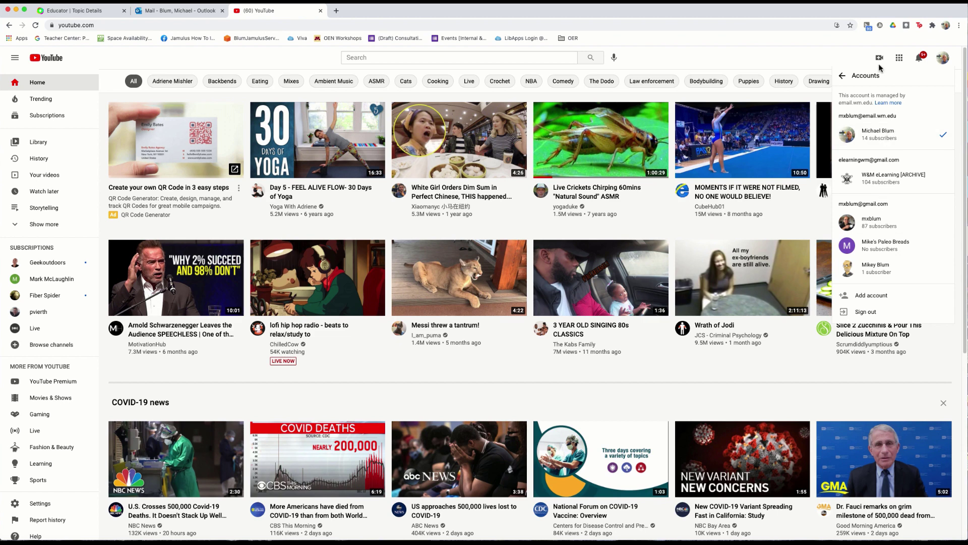
click(841, 59)
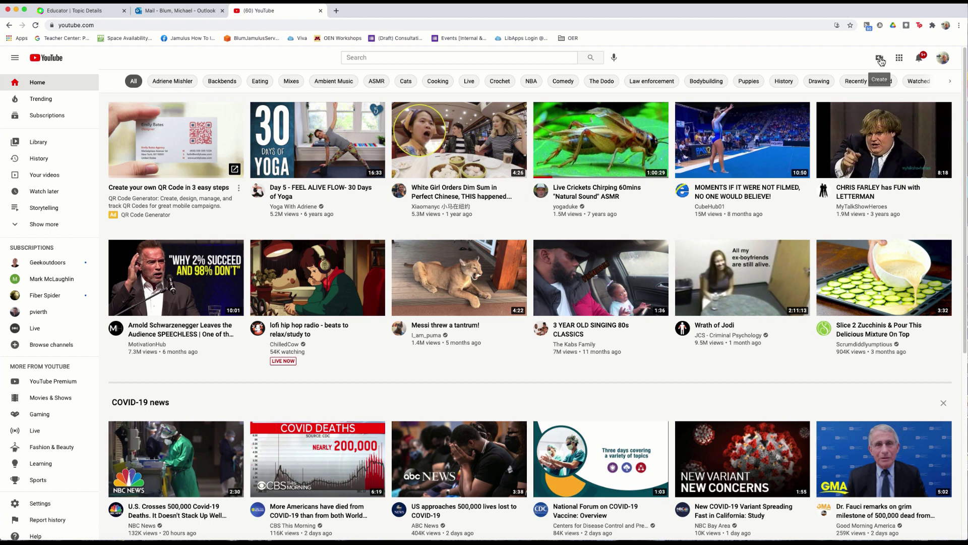
Upload zoom_1.mp4 from Documents > Zoom > 2021-02-24 folder via Create > Upload video.
click(881, 60)
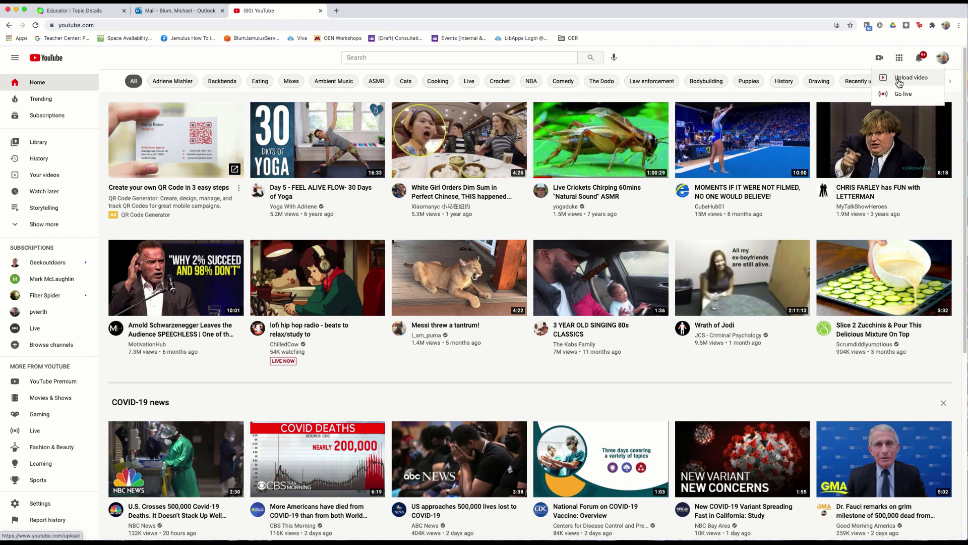
click(898, 82)
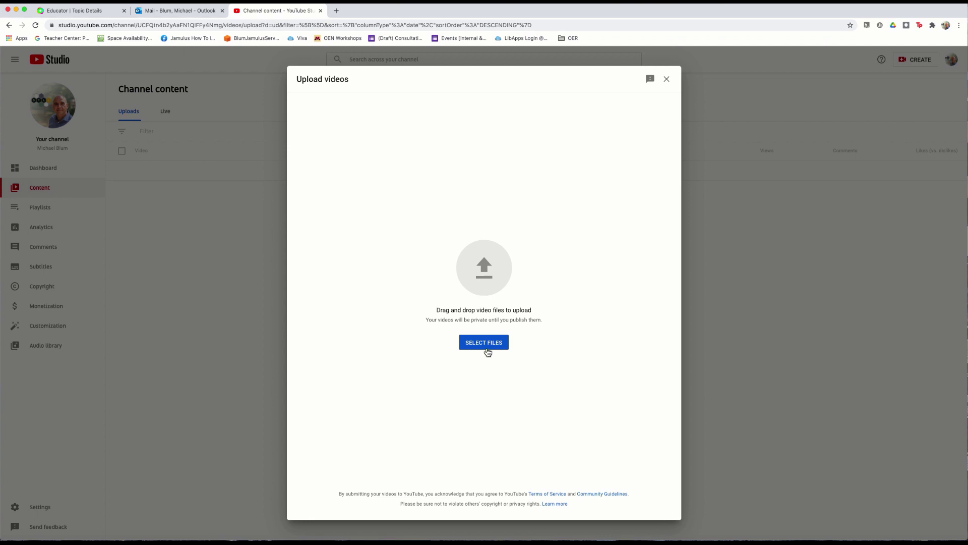
click(529, 213)
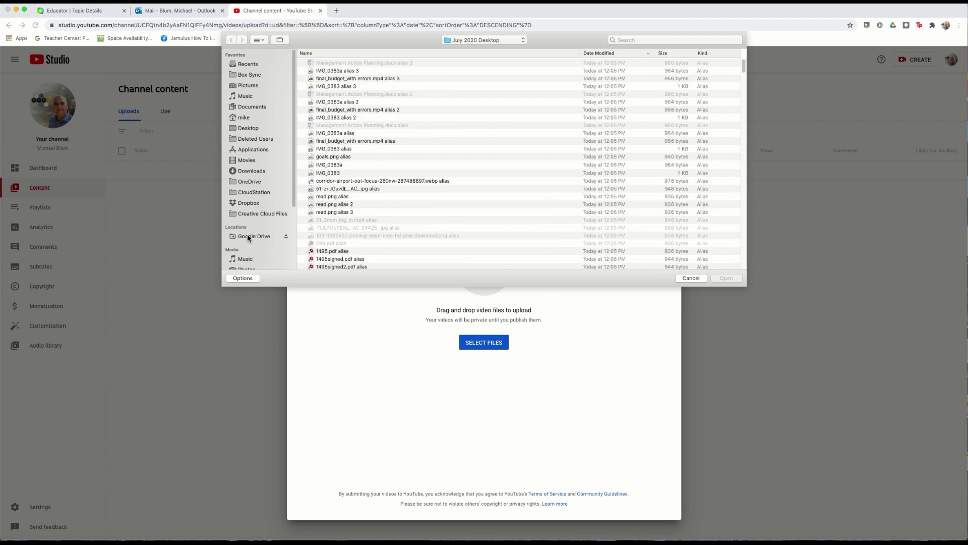
click(252, 108)
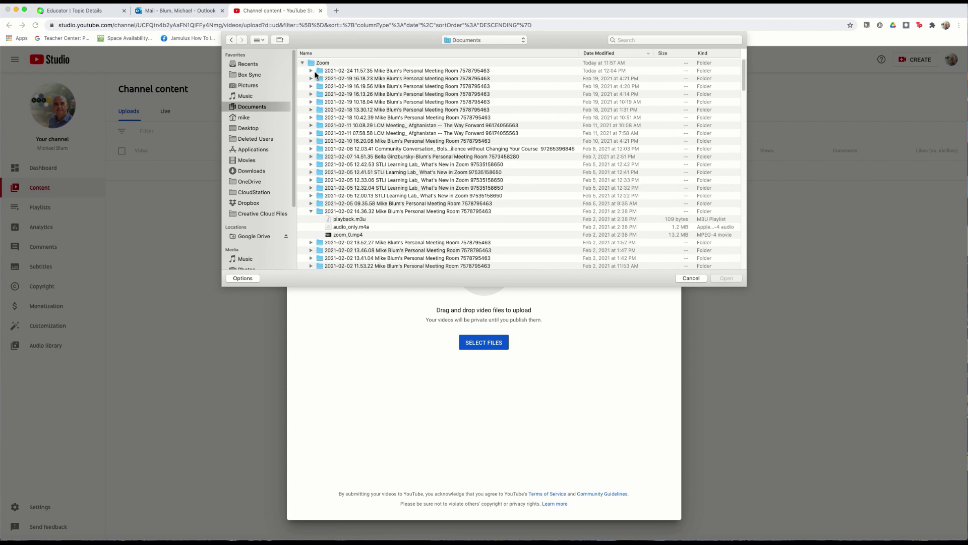
click(311, 70)
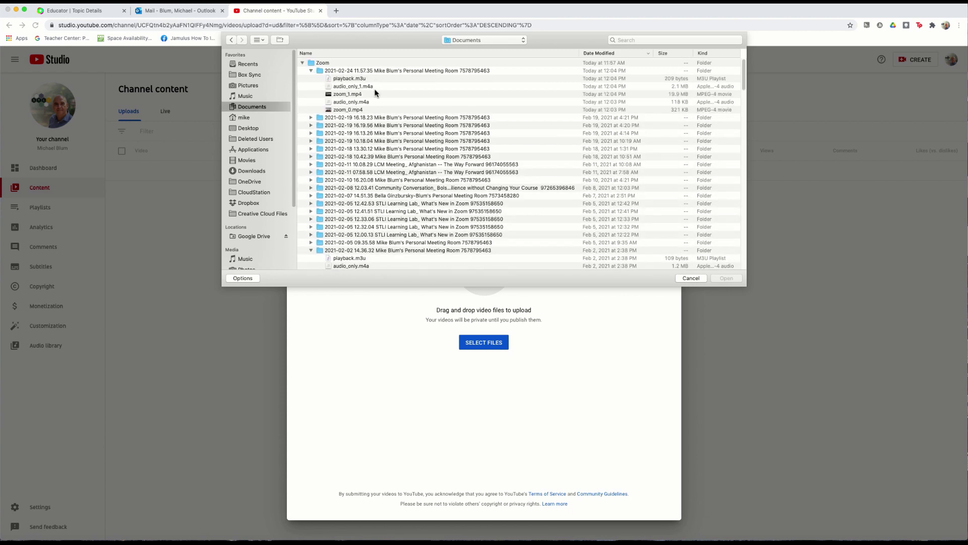
click(353, 95)
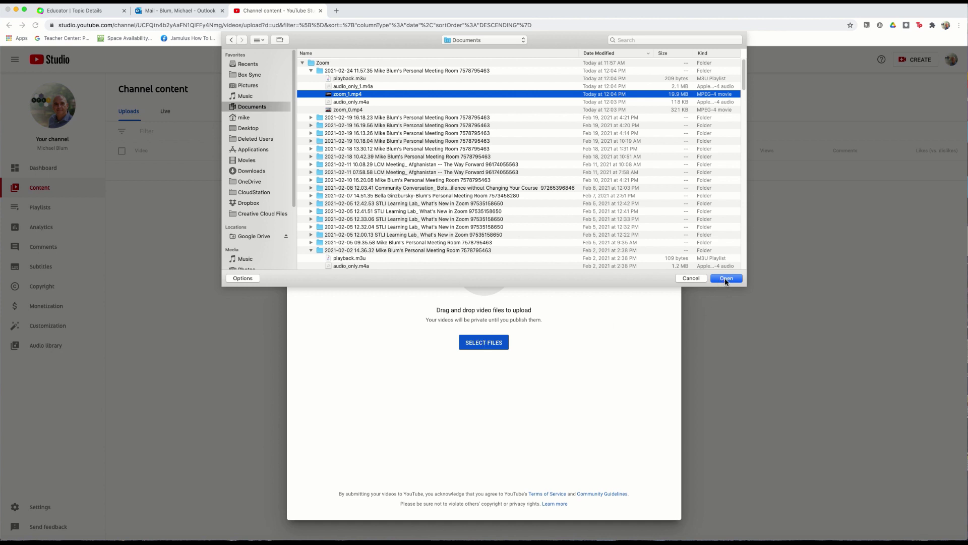
click(712, 281)
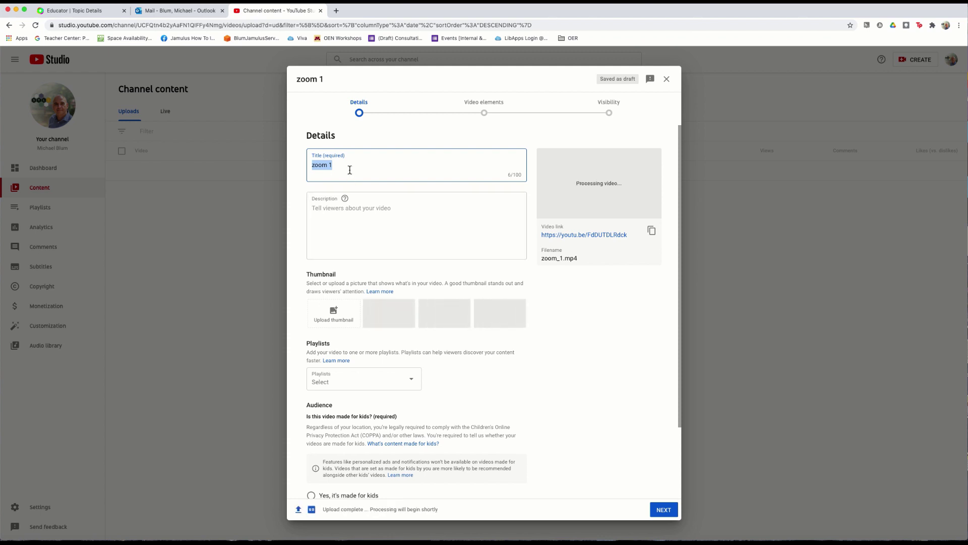
Title the video 'Interview with' plus the guest's name, copy its link, and mark it not made for kids.
text(Interview)
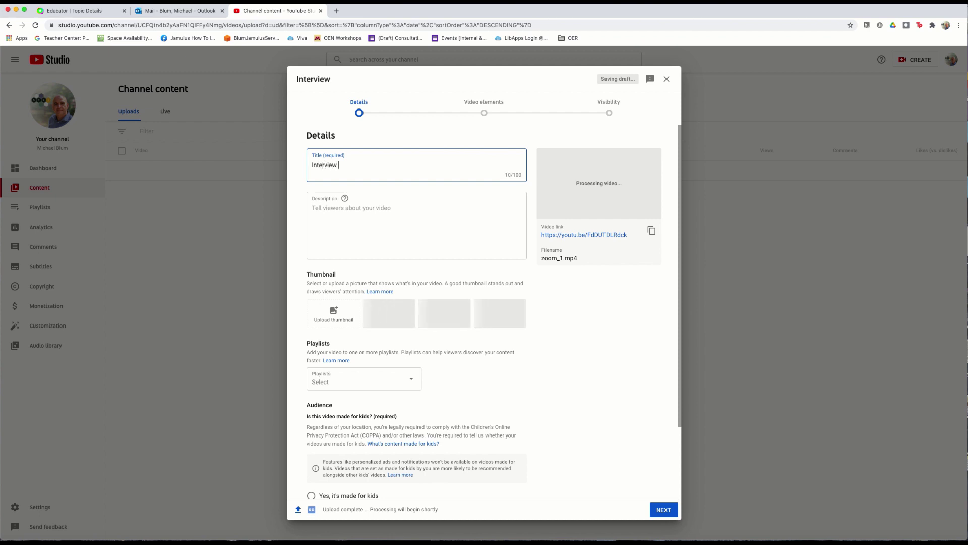
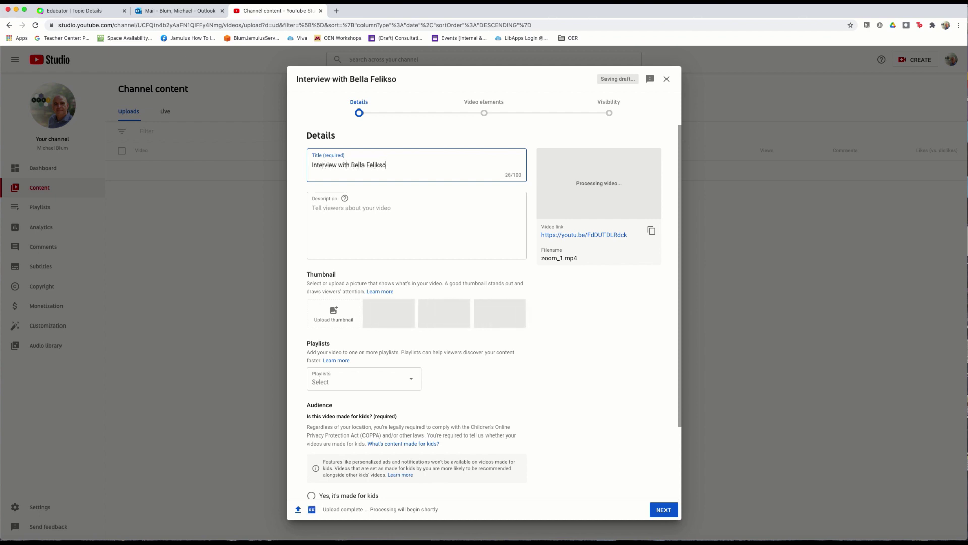
click(377, 211)
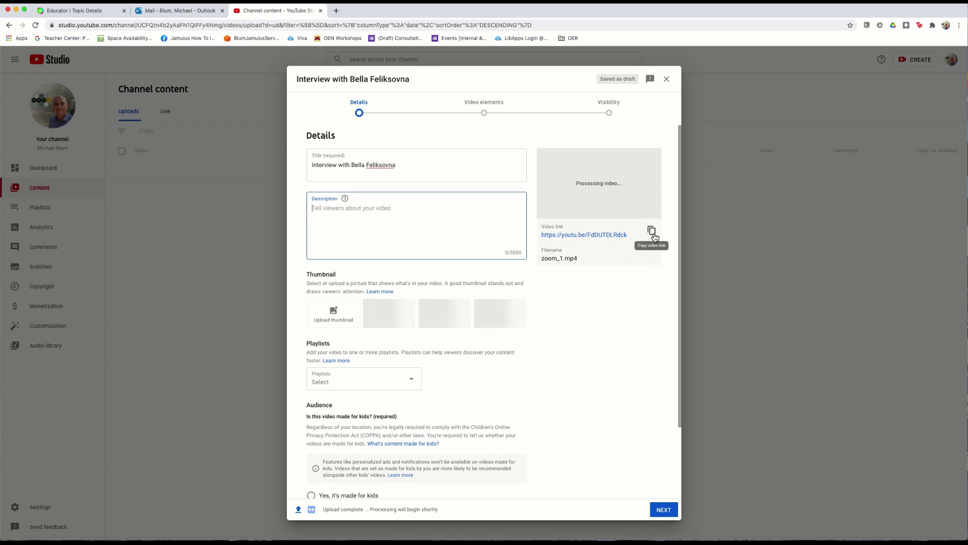
click(653, 235)
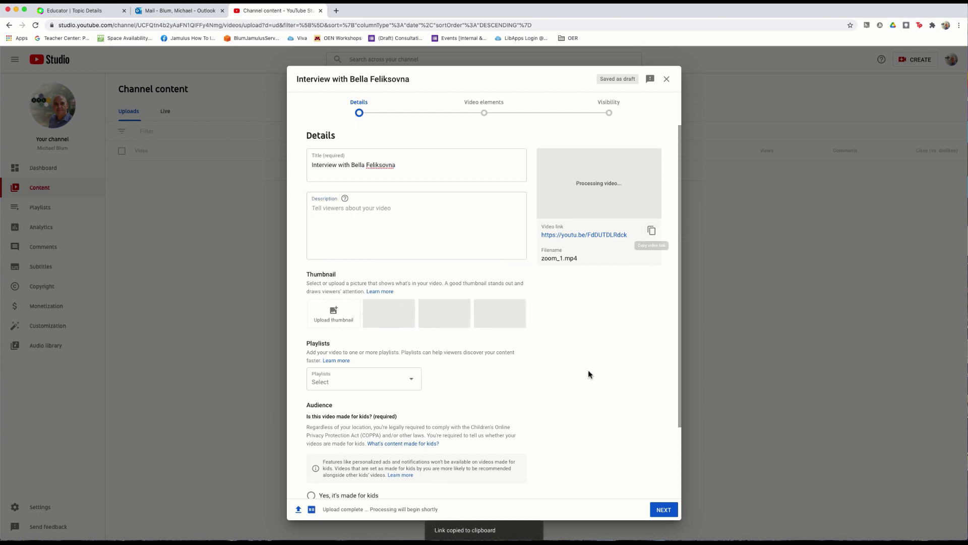
scroll(596, 395, down, 3)
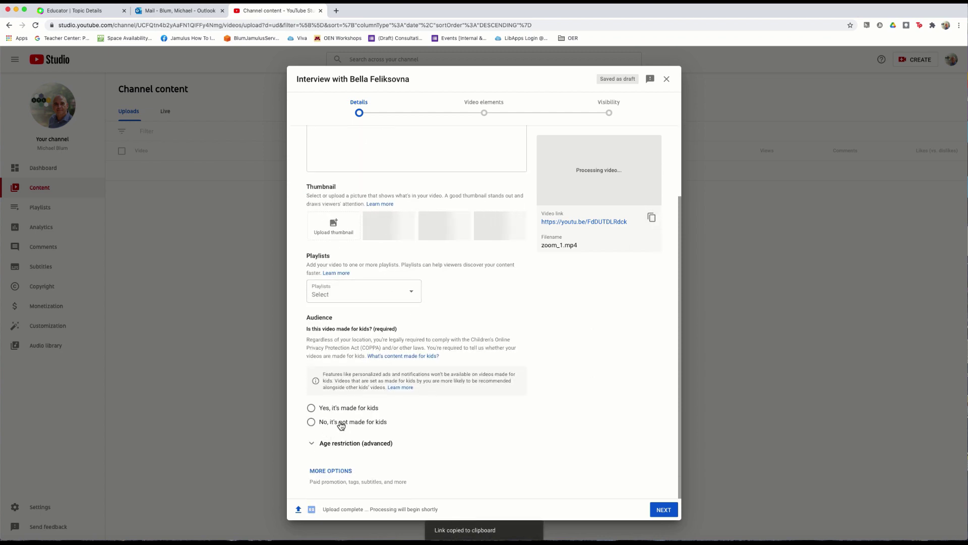
click(312, 425)
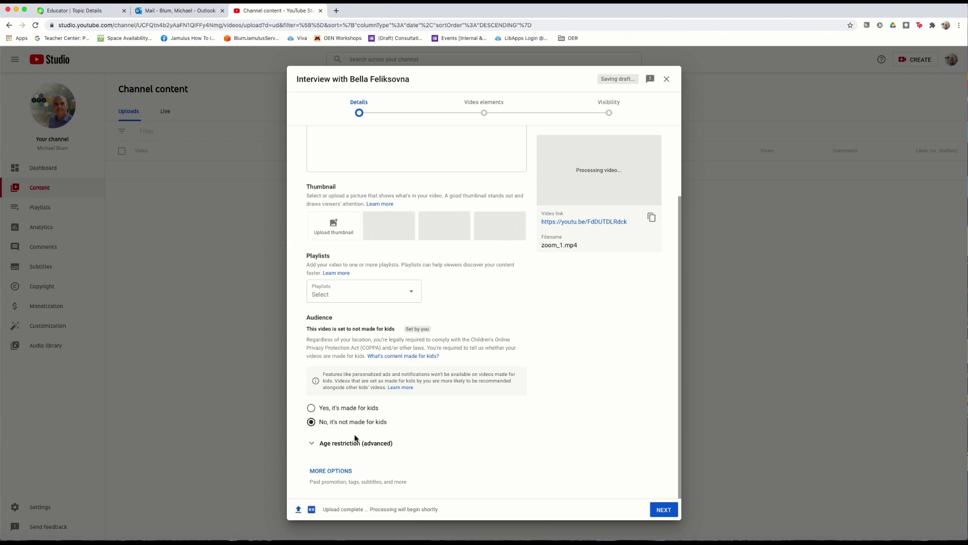
Skip to Visibility, save the video as Unlisted, and copy the published video's link.
click(664, 511)
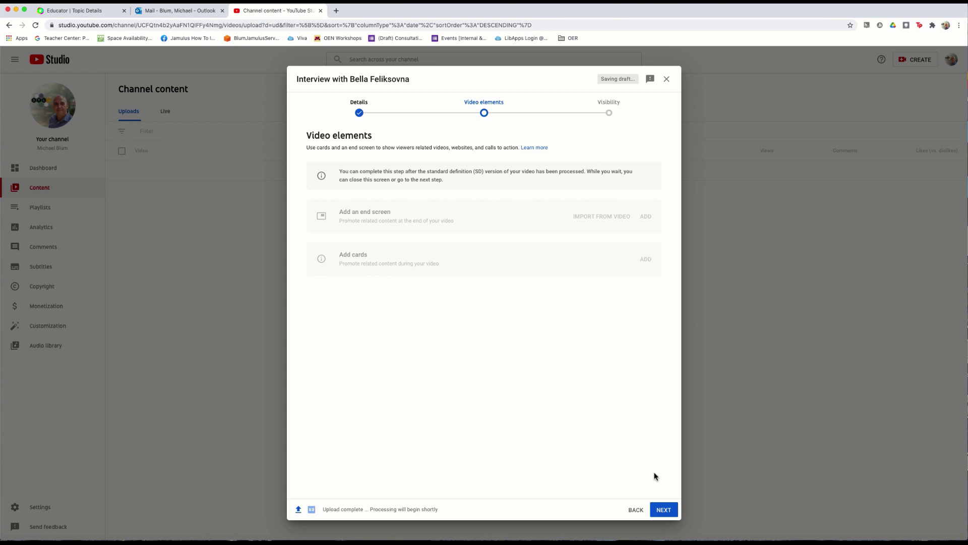
click(669, 512)
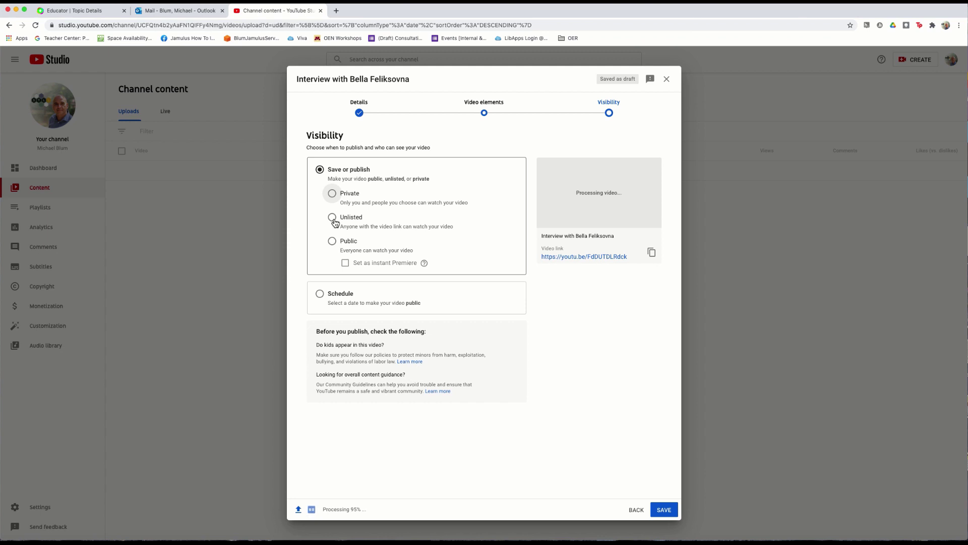
click(332, 217)
click(664, 511)
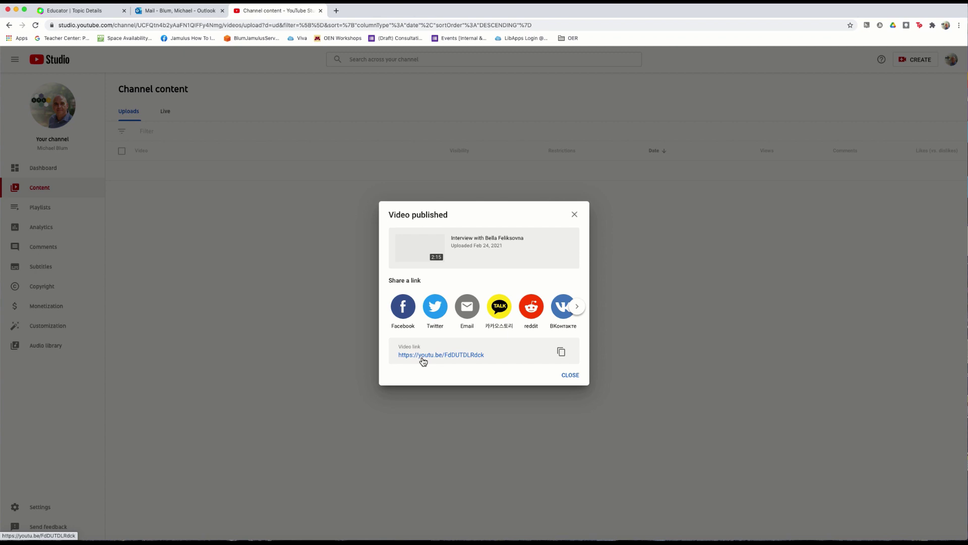
click(564, 355)
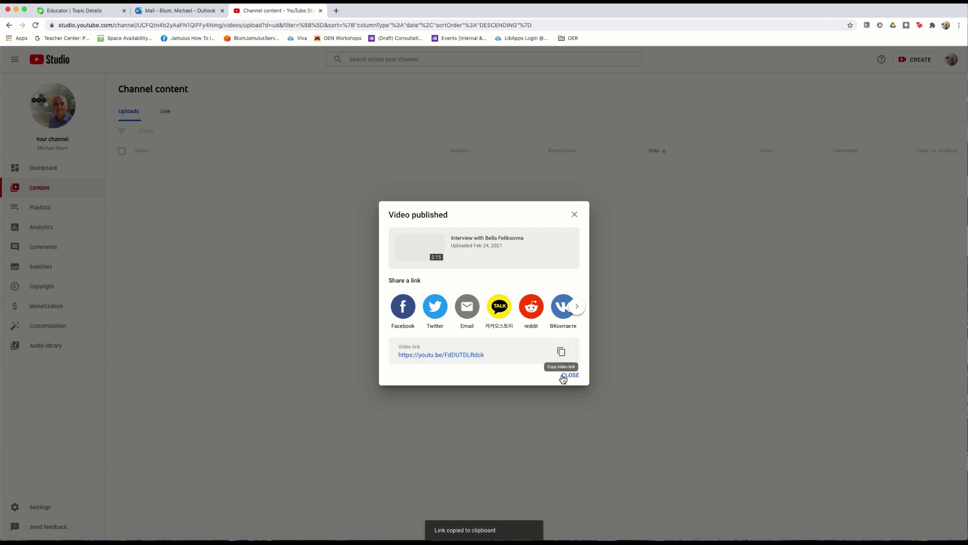
Open sites.google.com in a new tab and open the Audio Samples site from Recent sites.
click(335, 11)
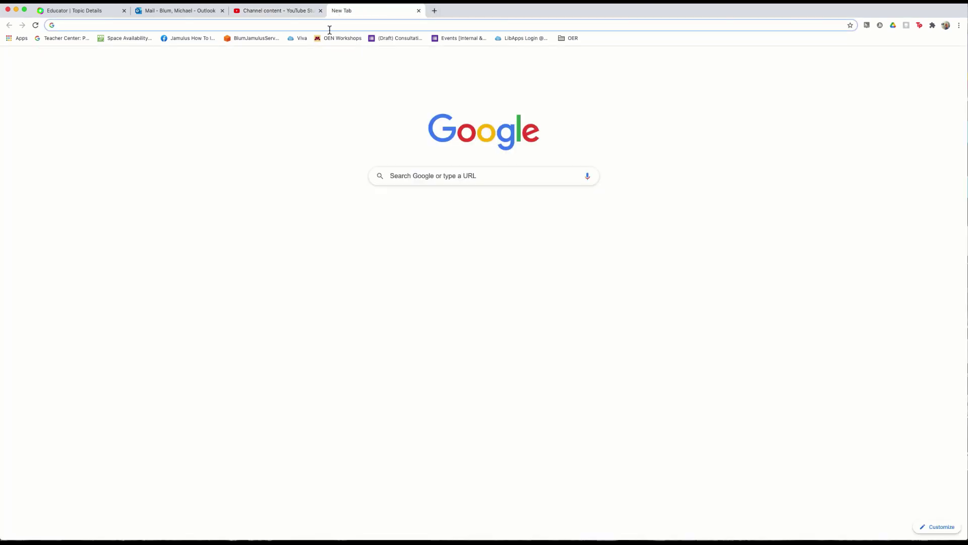
text(sites)
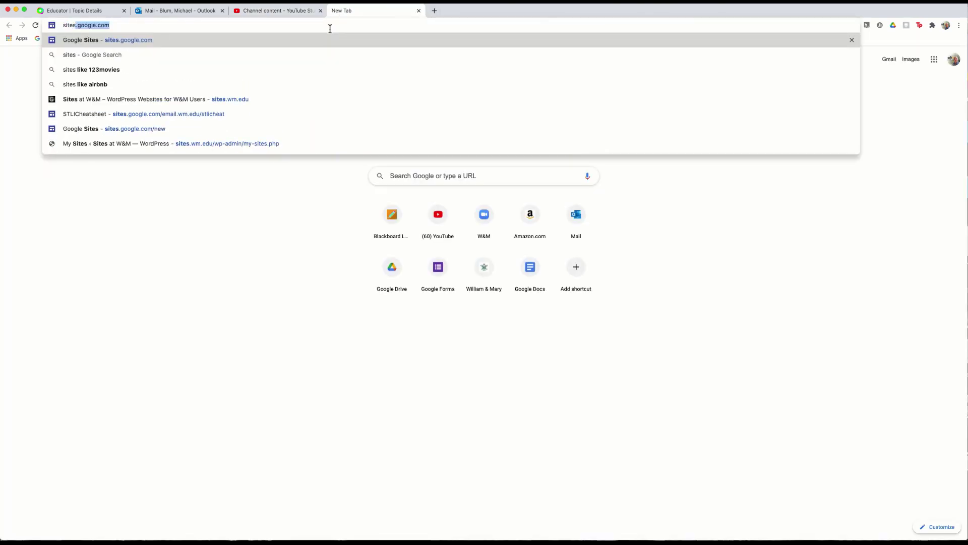
key(Return)
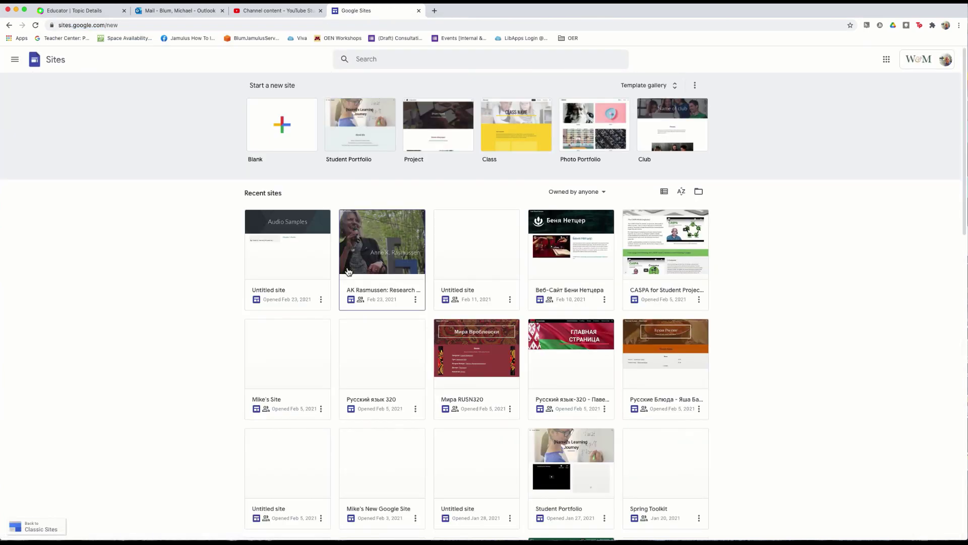
click(287, 225)
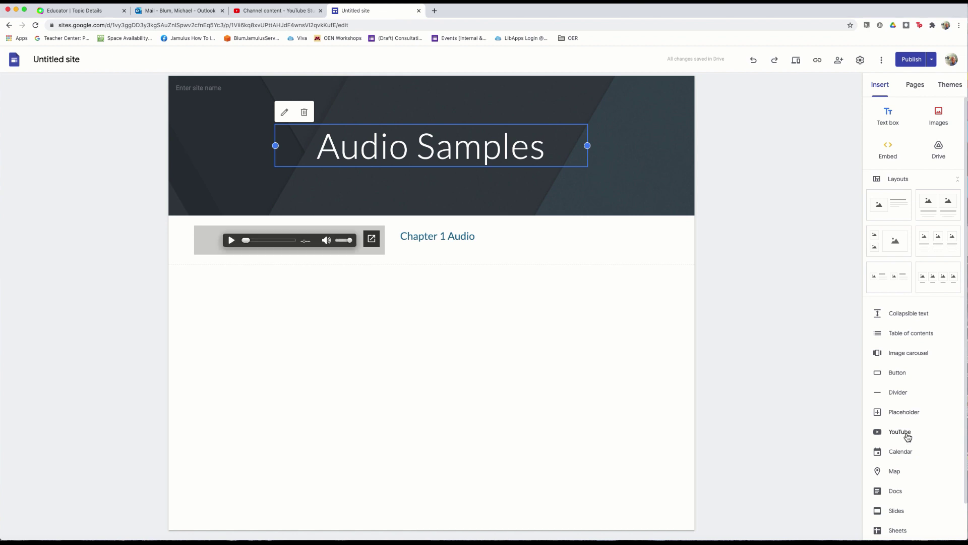
Insert the interview YouTube video by pasting its link into the YouTube search and selecting it.
click(901, 431)
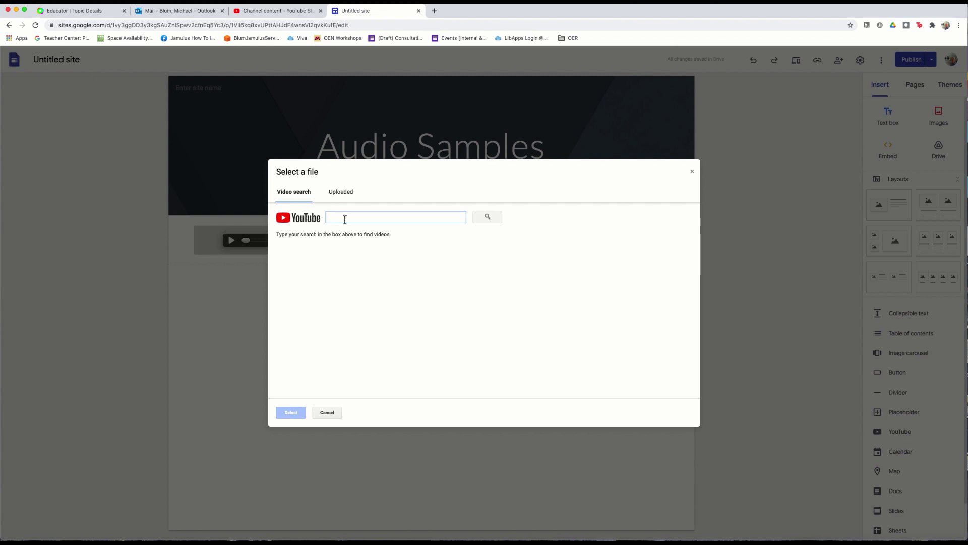
key(super+v)
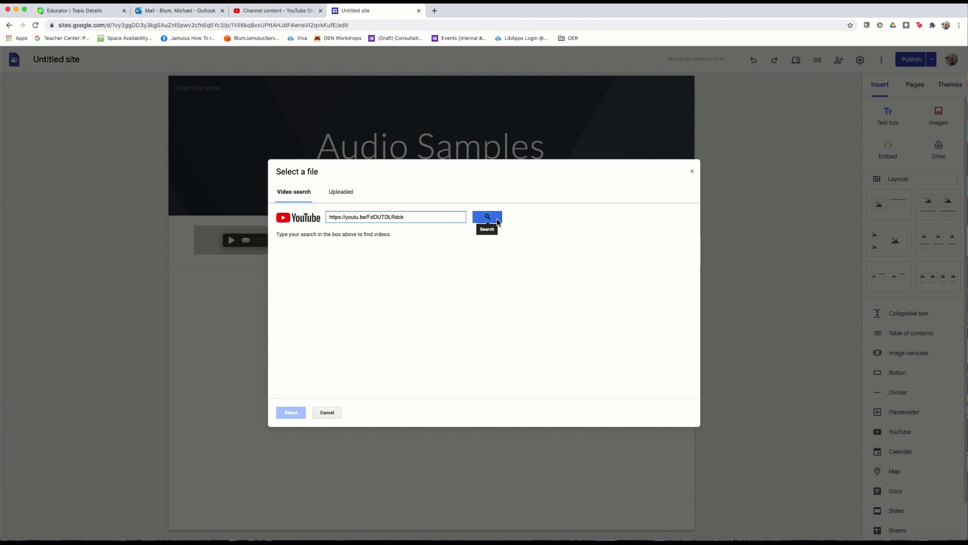
click(497, 221)
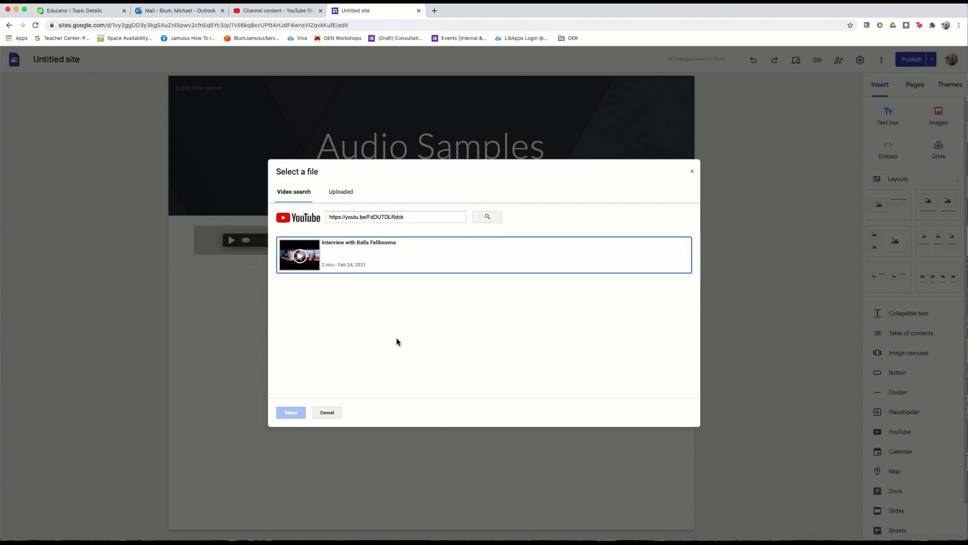
click(348, 255)
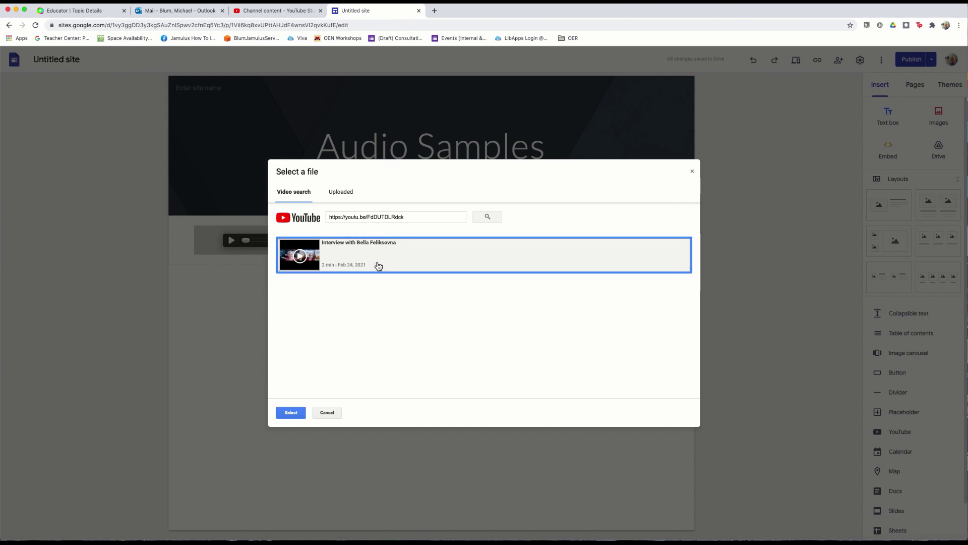
click(291, 414)
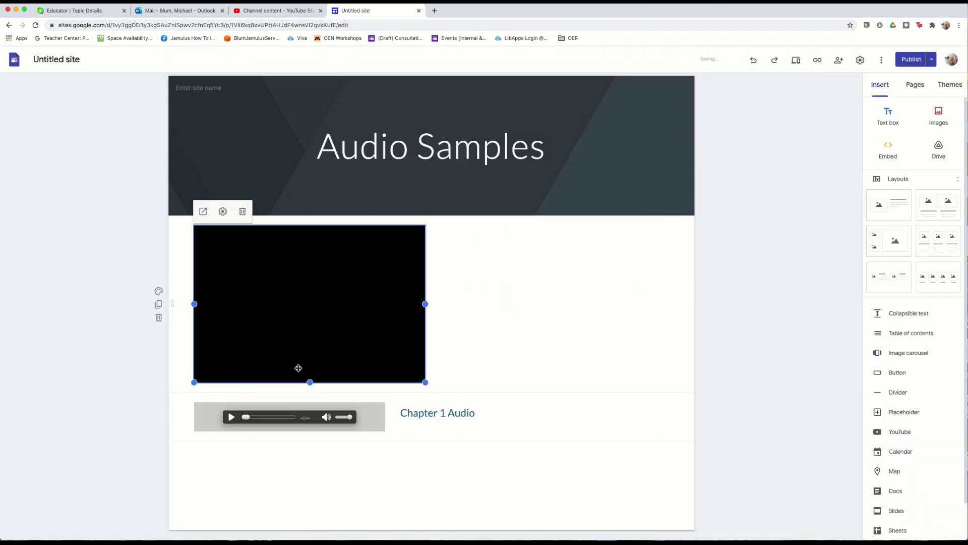